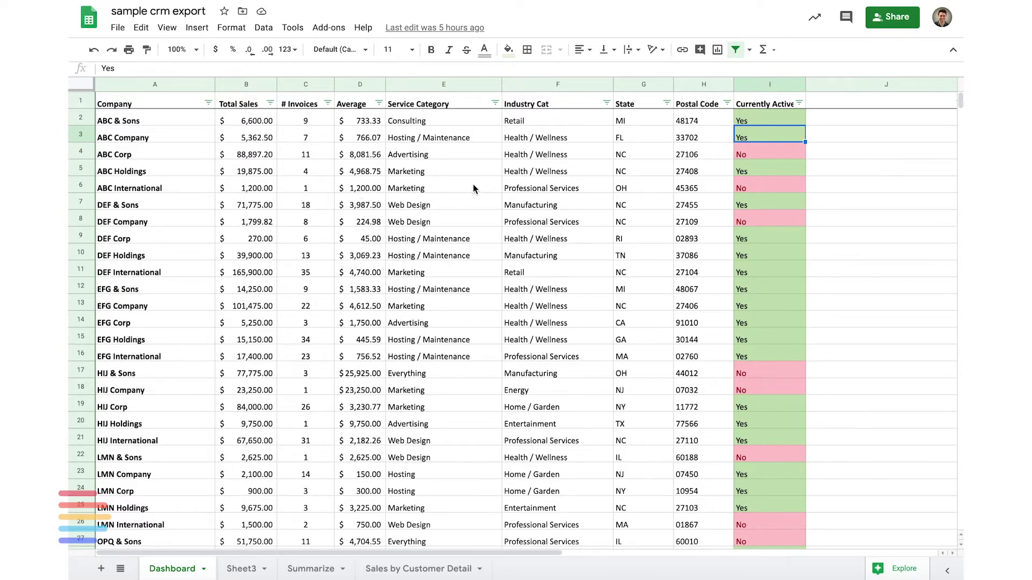
- Select Service Category cells E1:E45 together with Total Sales cells B1:B45
left_click(436, 105)
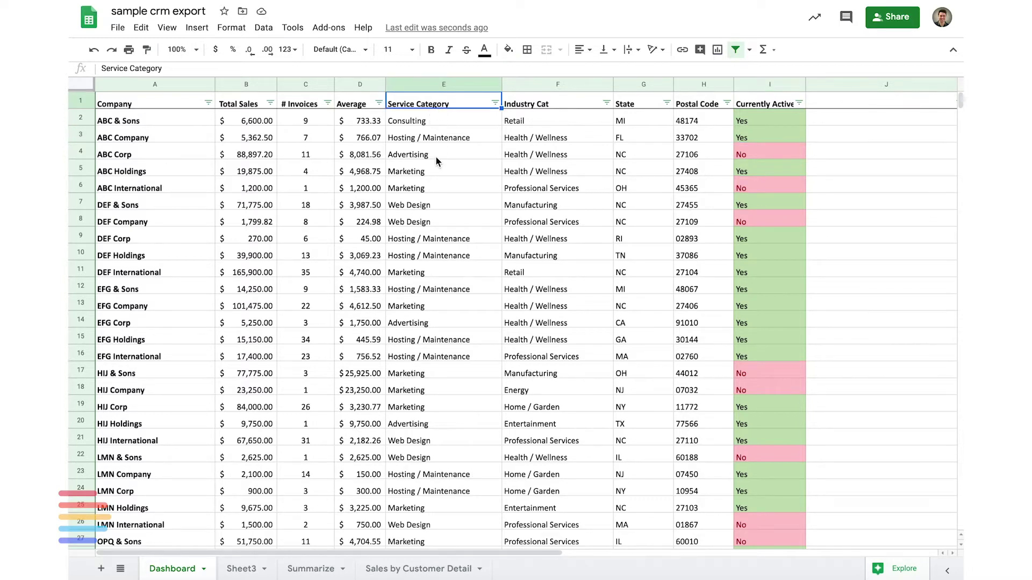
scroll(423, 258, "down", 9)
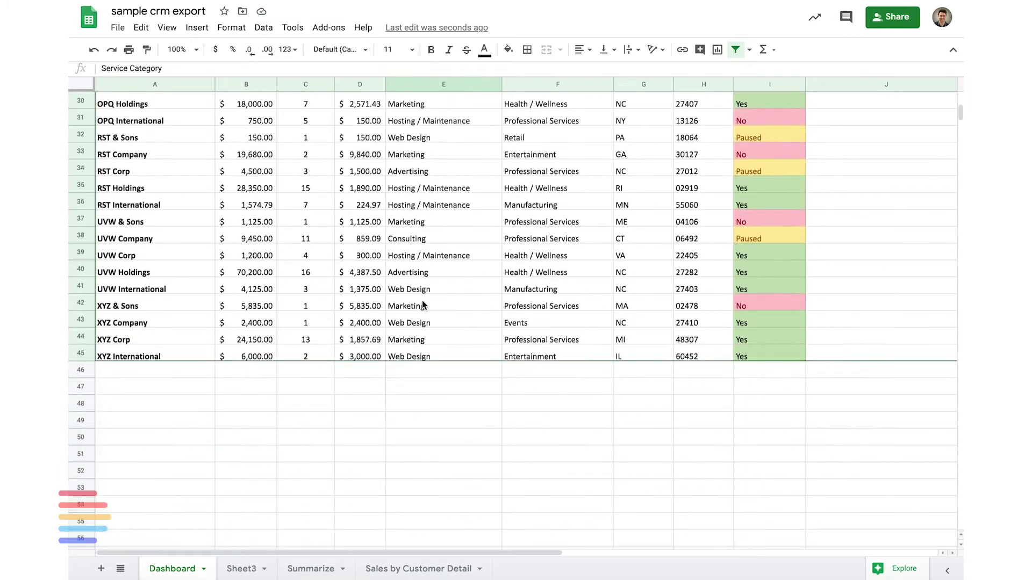
left_click(424, 349, "shift")
scroll(466, 202, "up", 9)
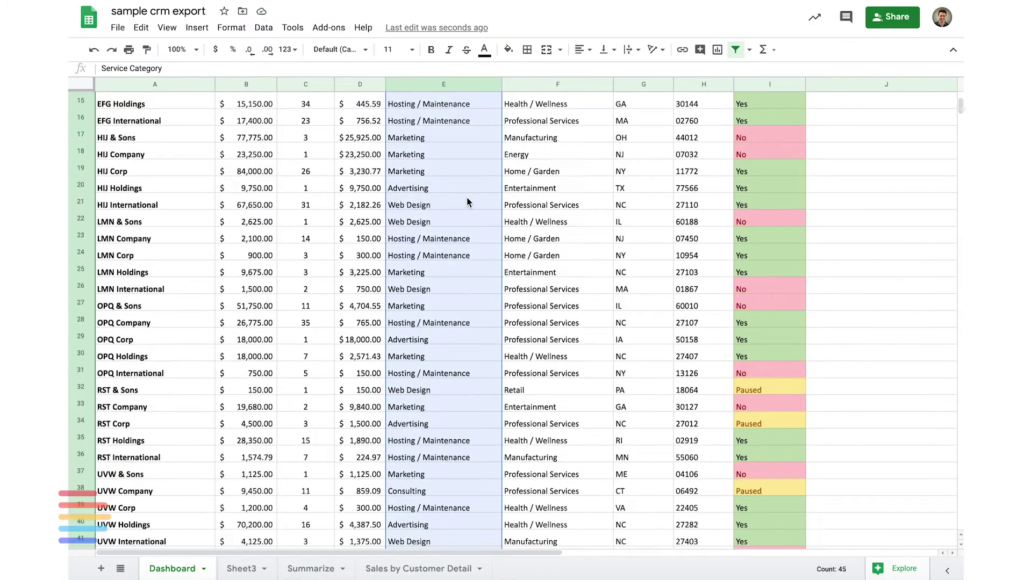
left_click_drag(248, 104, 258, 482)
scroll(349, 297, "up", 10)
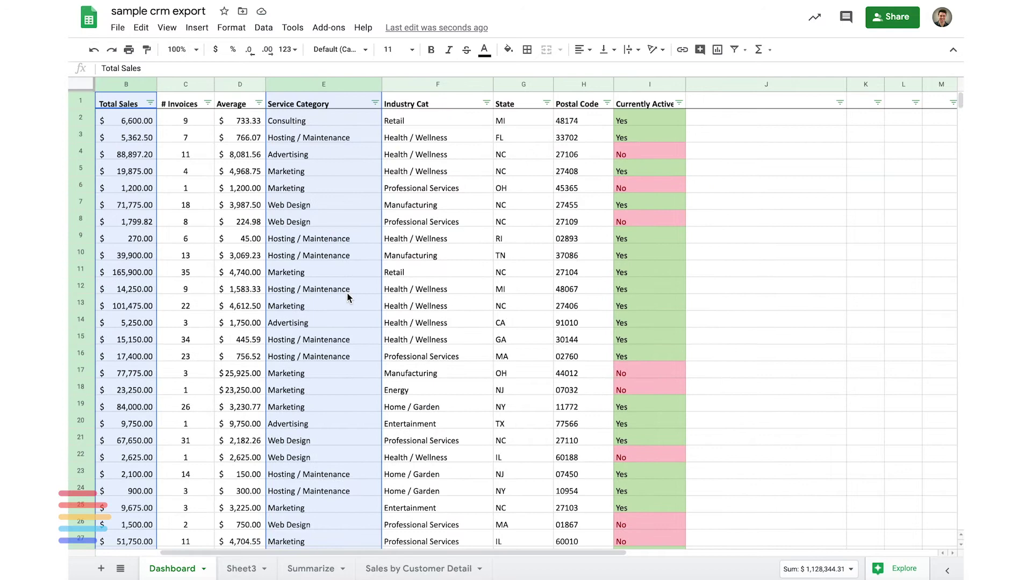
scroll(347, 298, "left", 3)
- Insert a pie chart of Total Sales by Service Category with Aggregate enabled
left_click(197, 27)
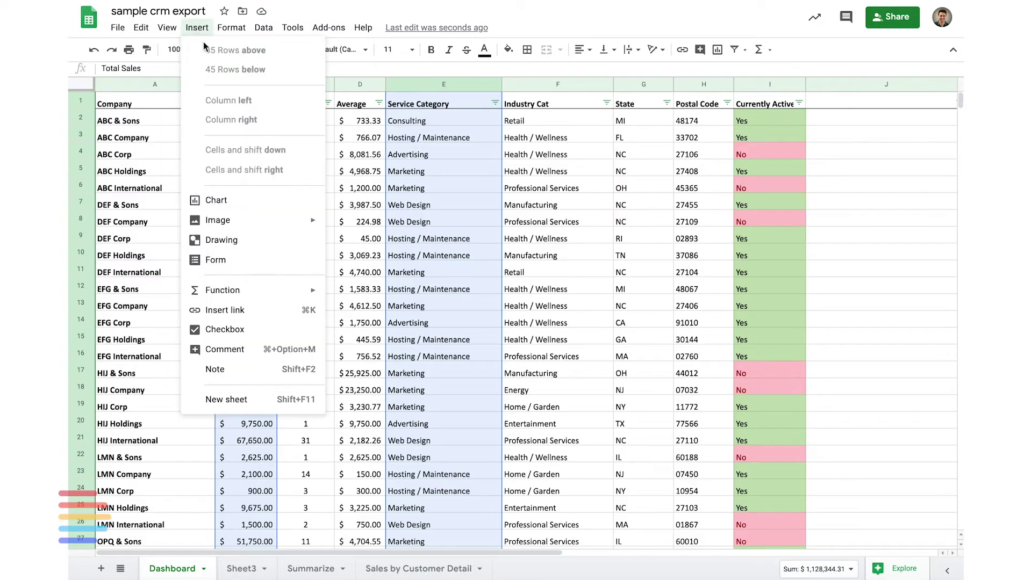
left_click(245, 203)
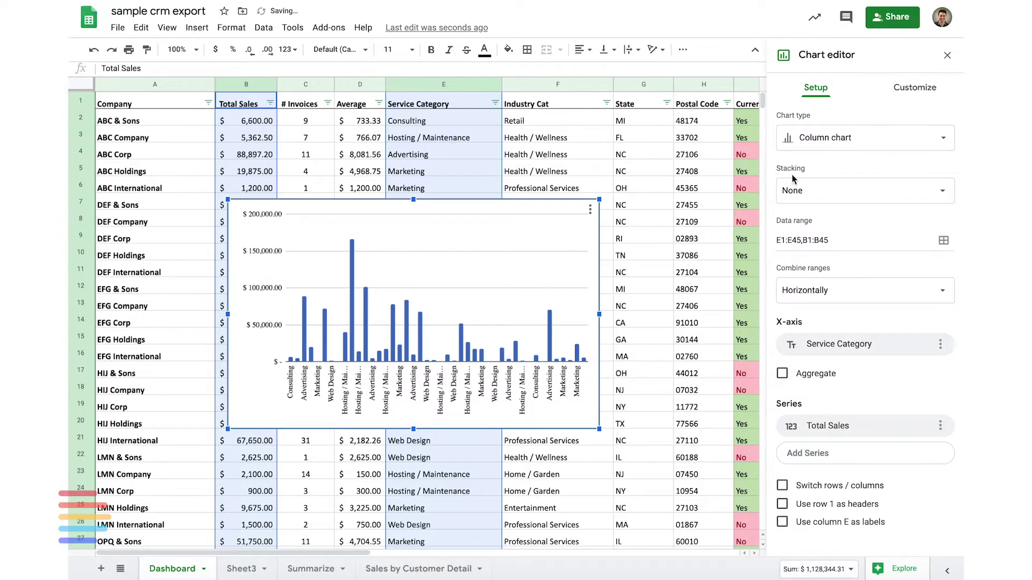
left_click(870, 138)
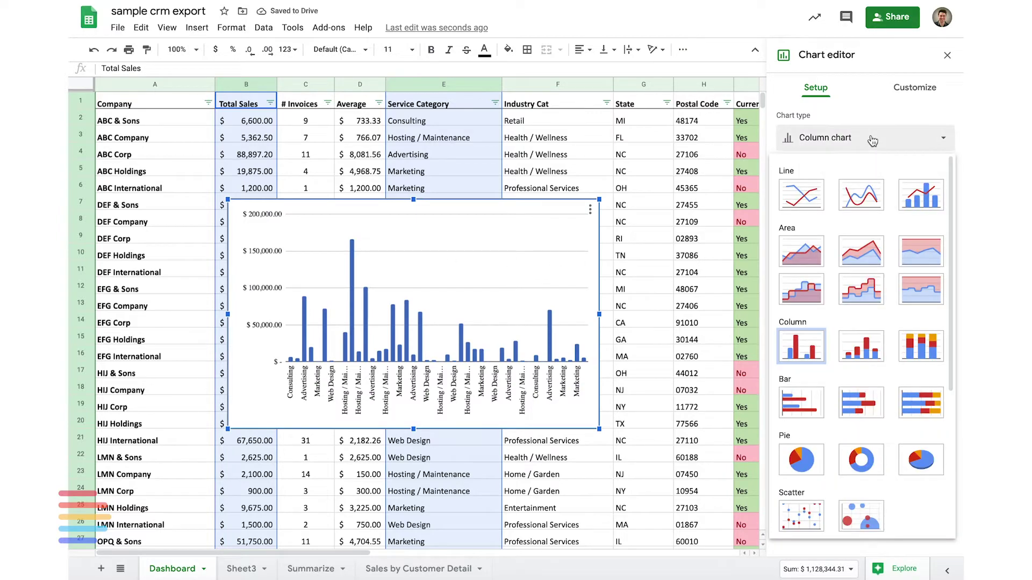
left_click(806, 460)
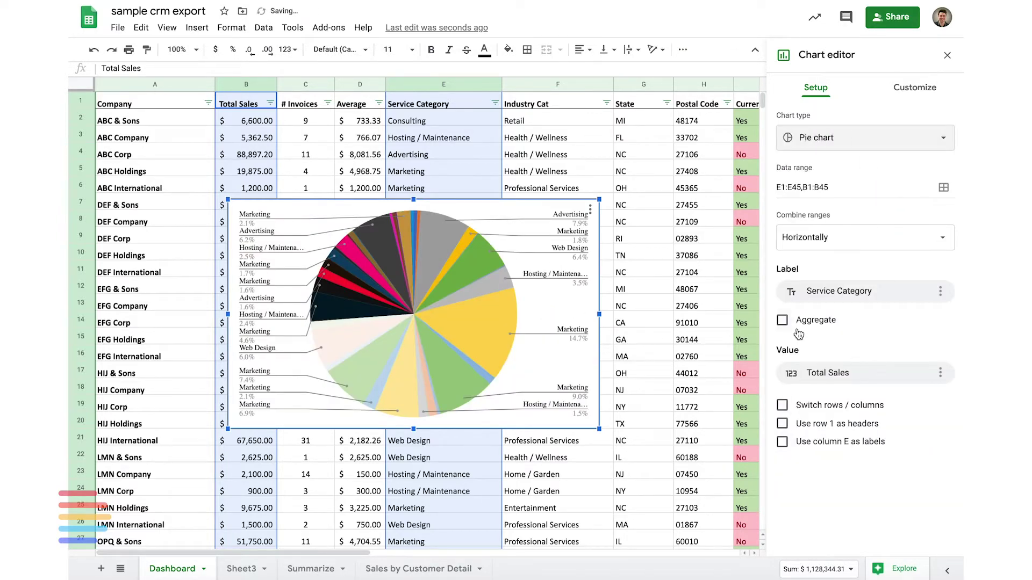
left_click(782, 321)
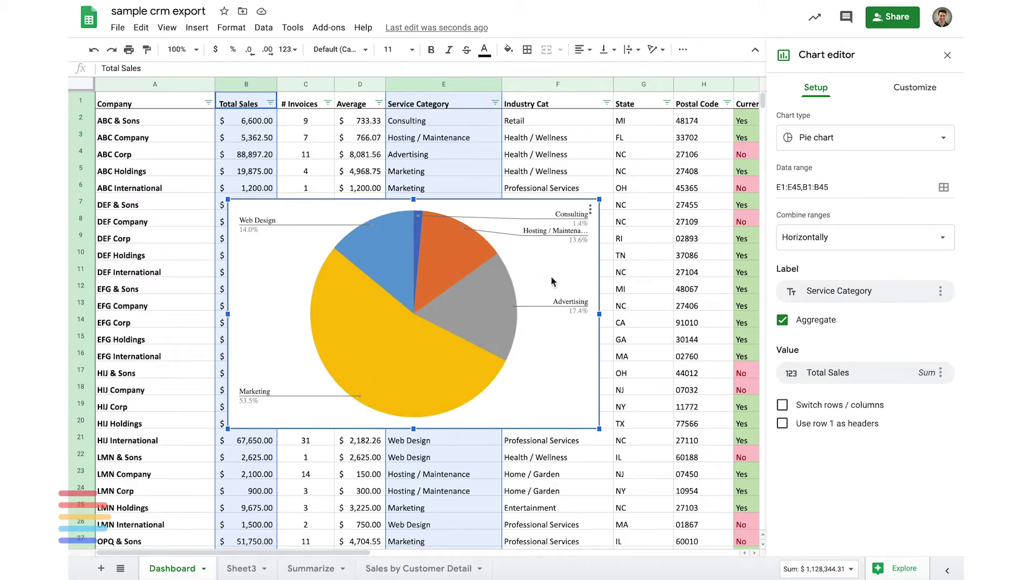
left_click(568, 224)
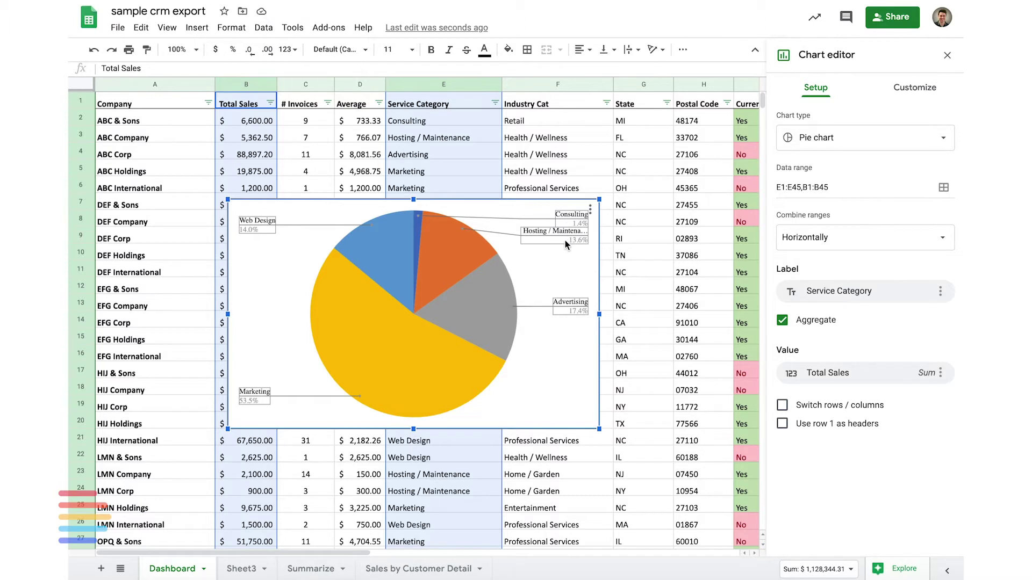
left_click(565, 240)
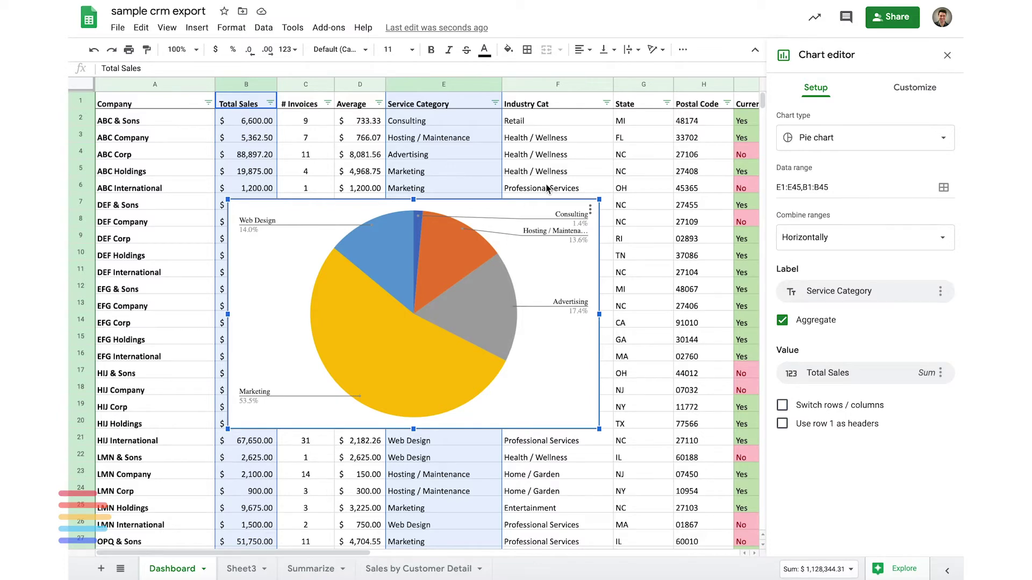
- Move the pie chart right of the table and merge J2:P2 above it
left_click(356, 189)
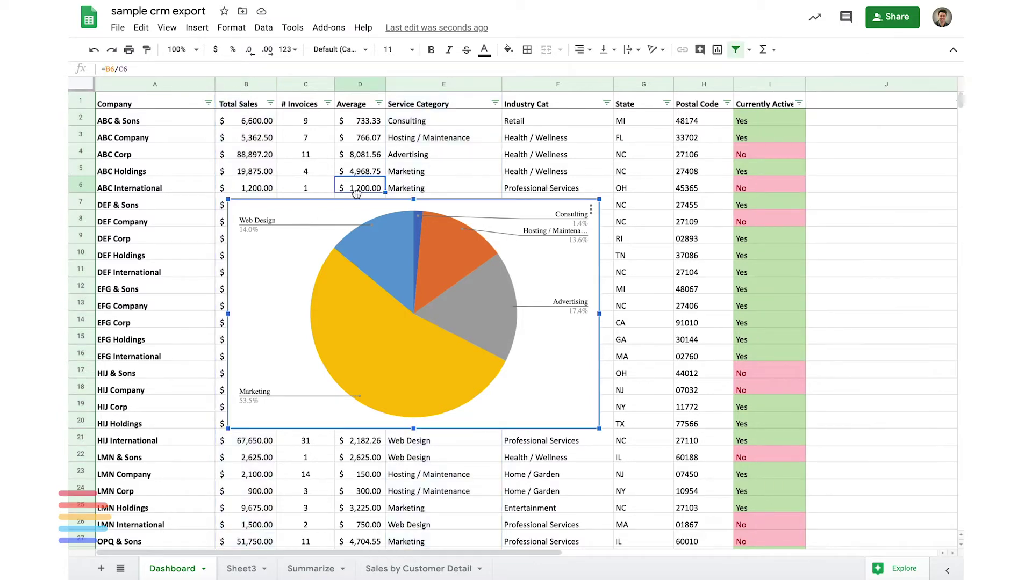
left_click_drag(357, 194, 891, 146)
scroll(884, 143, "right", 5)
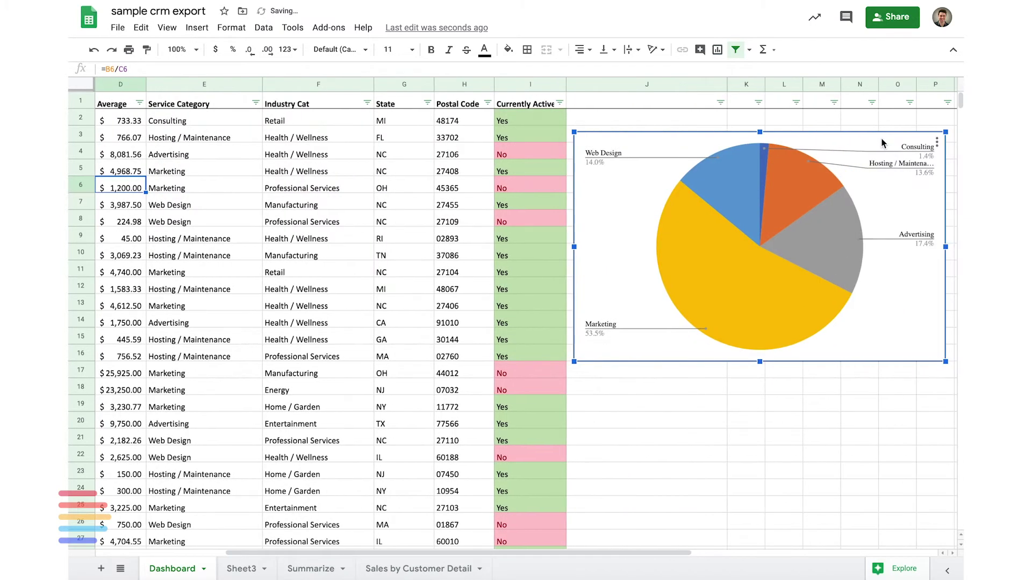
left_click(701, 123)
left_click(927, 122, "shift")
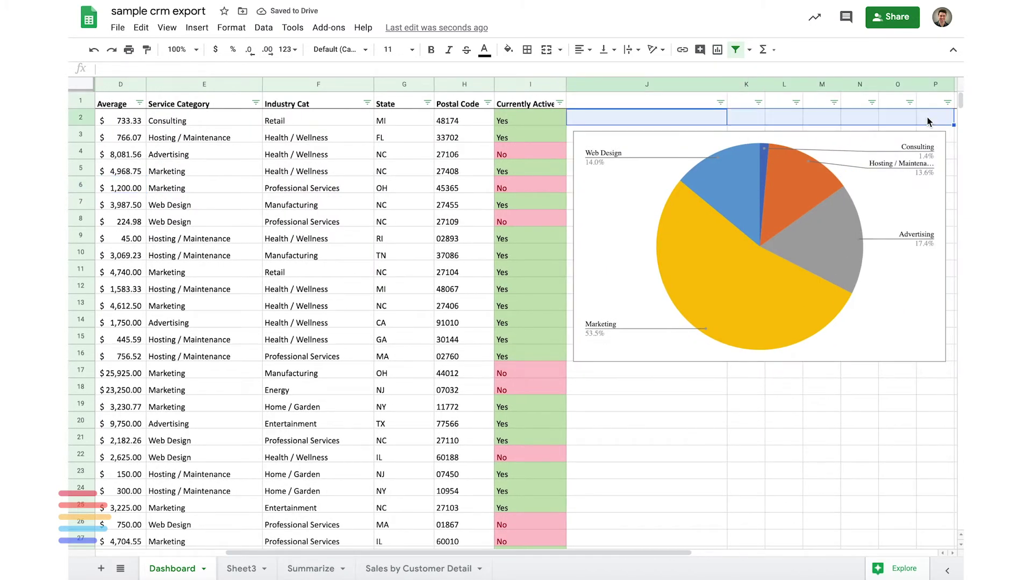
left_click(546, 49)
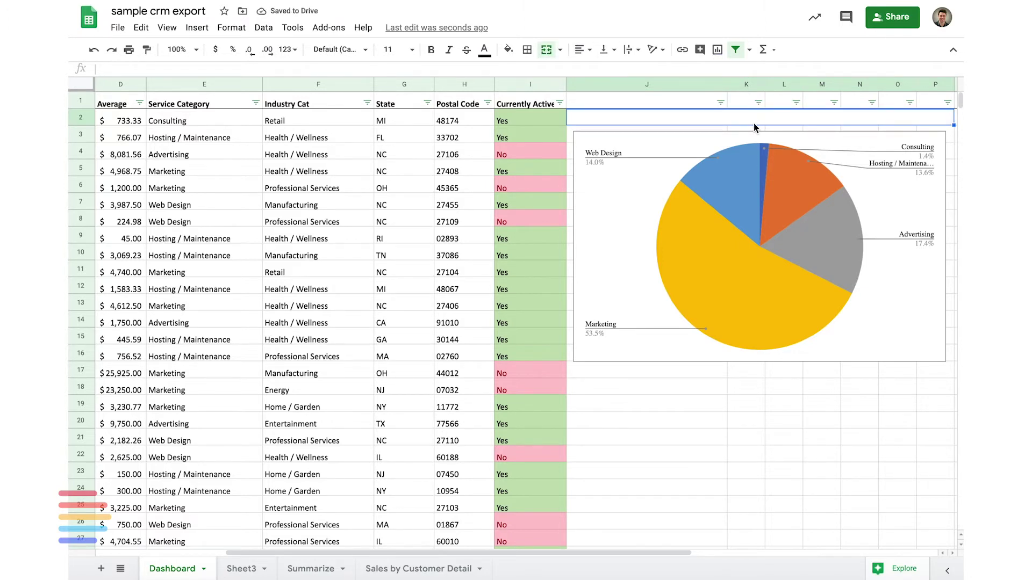
- Title the merged cell 'Service Category Breakdown', centred and bold
type("Service ")
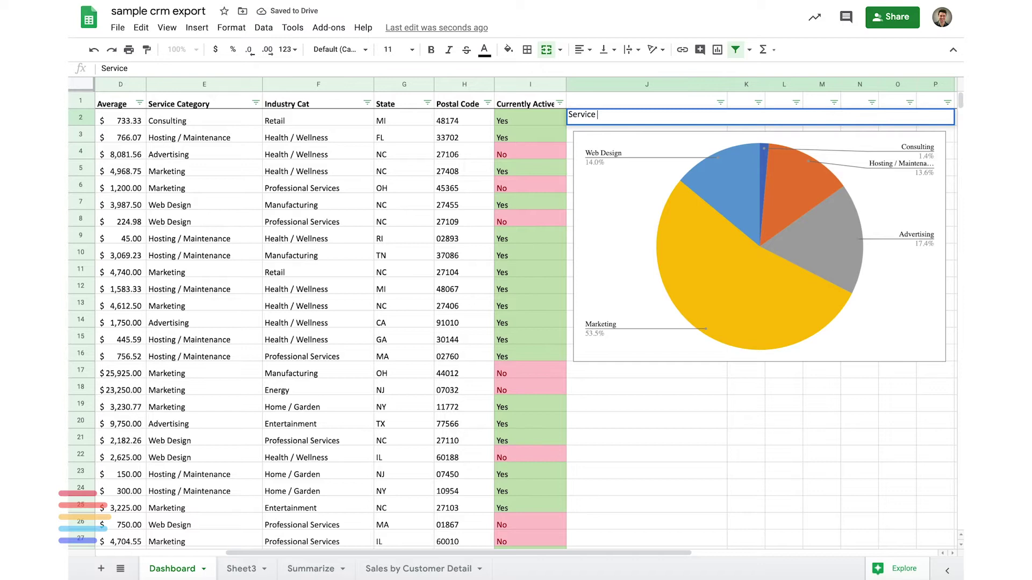
type("Category B")
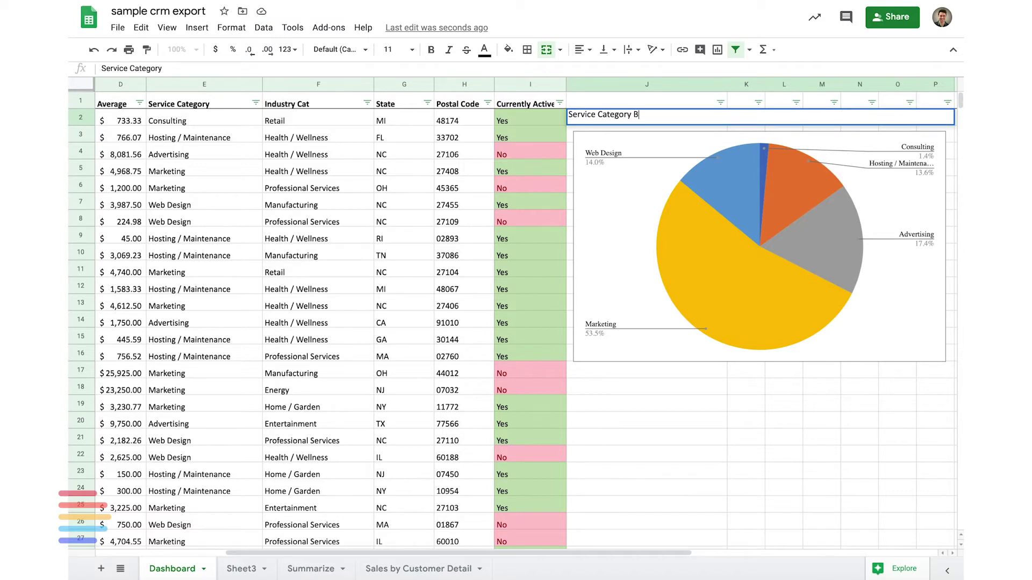
type("rea")
key("BackSpace")
type("eakdown")
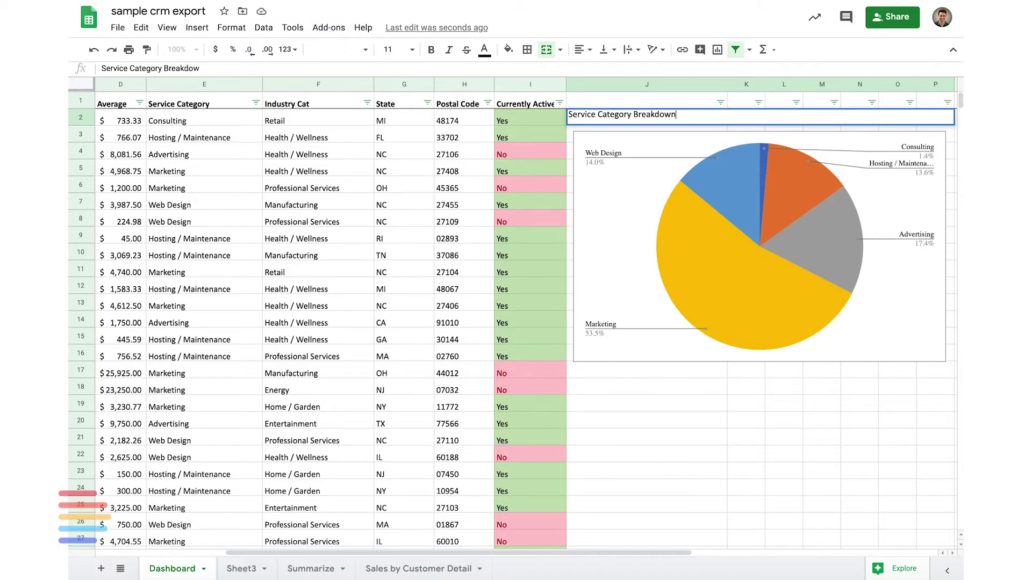
key("Return")
left_click(711, 116)
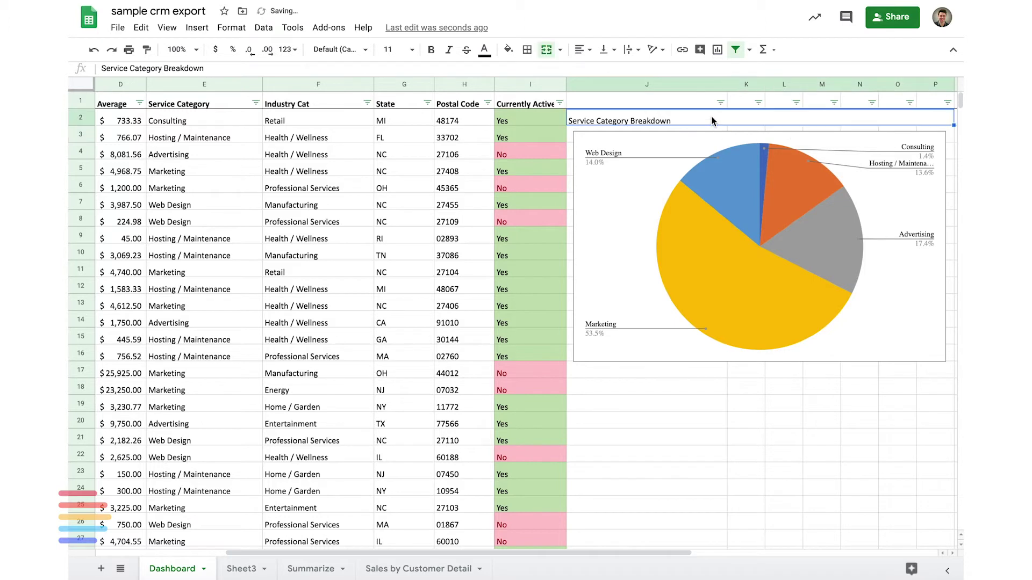
left_click(579, 48)
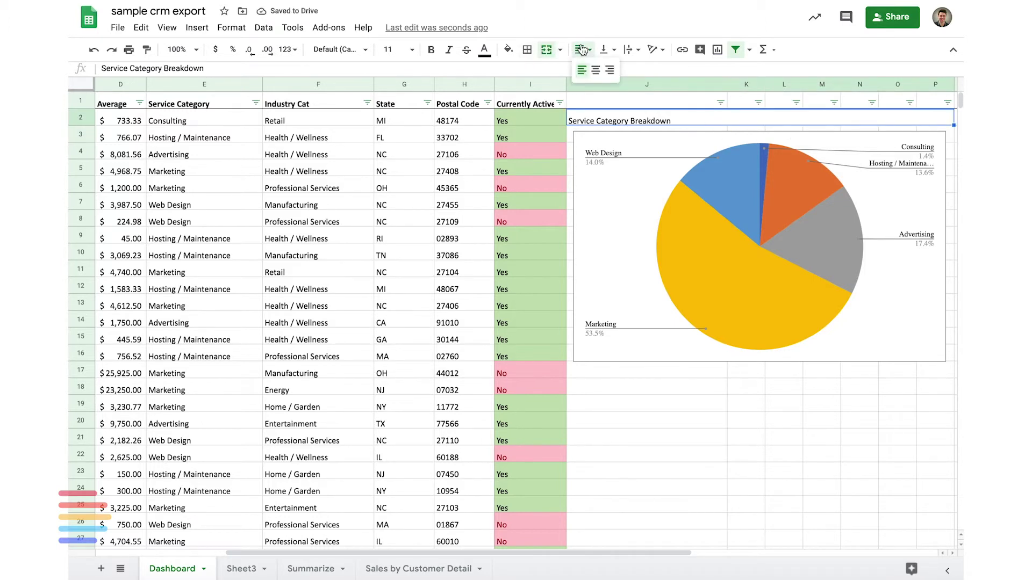
left_click(594, 70)
key("ctrl+b")
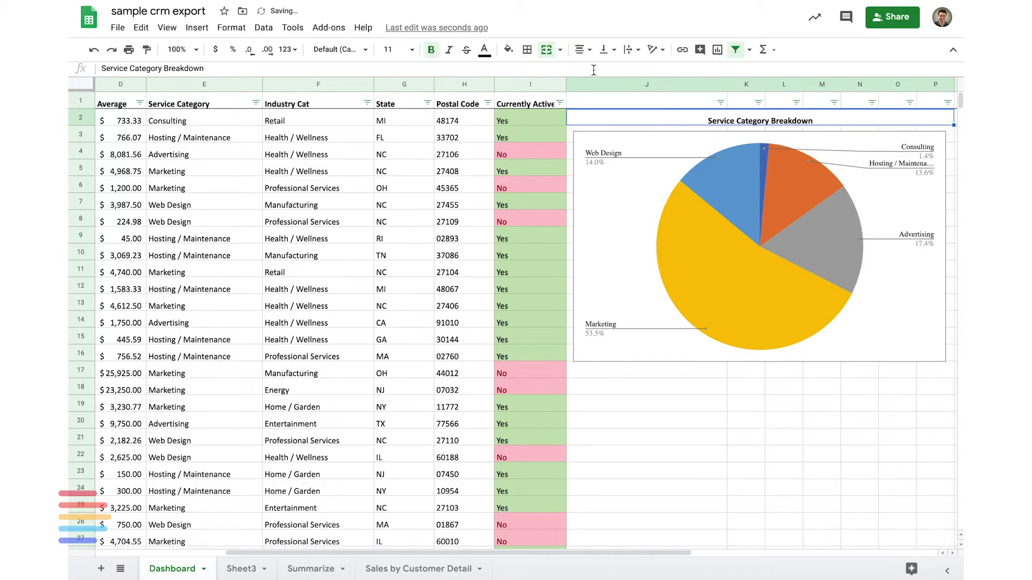
scroll(459, 337, "left", 5)
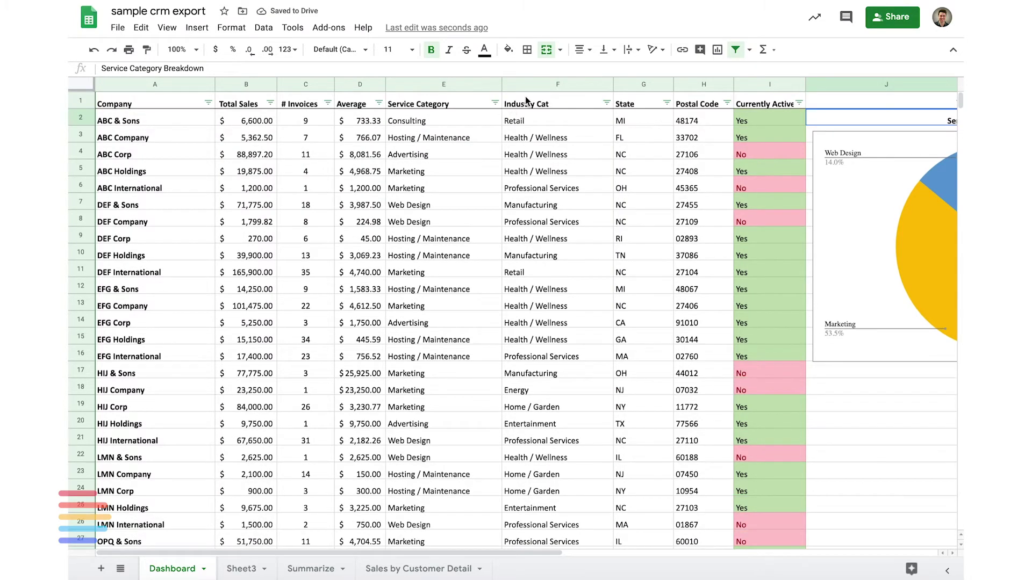
- Select Industry Cat cells F1:F45 together with Total Sales cells B1:B45
left_click_drag(534, 104, 544, 391)
scroll(544, 369, "down", 5)
scroll(543, 369, "down", 4)
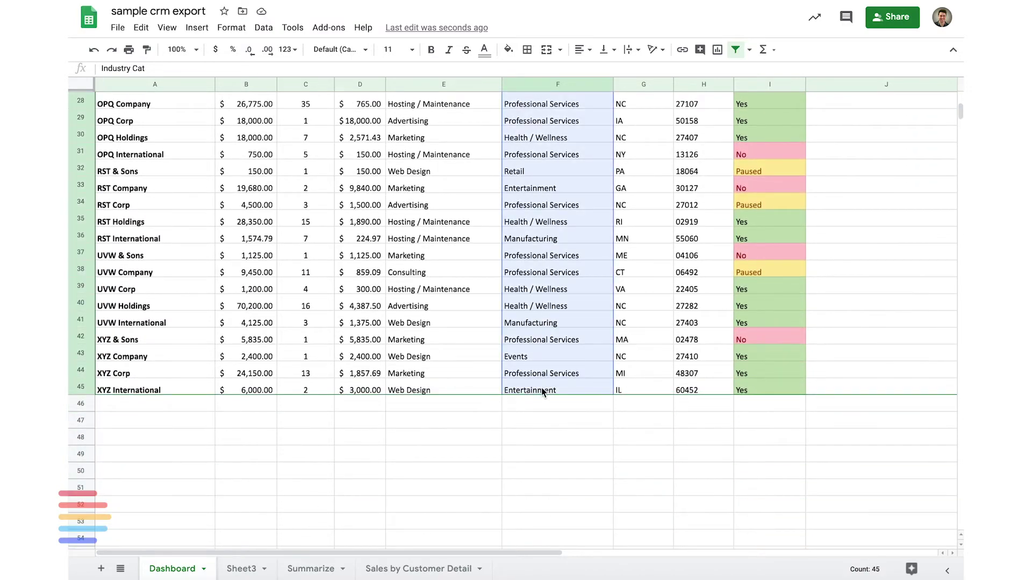
scroll(543, 391, "up", 10)
scroll(543, 391, "left", 2)
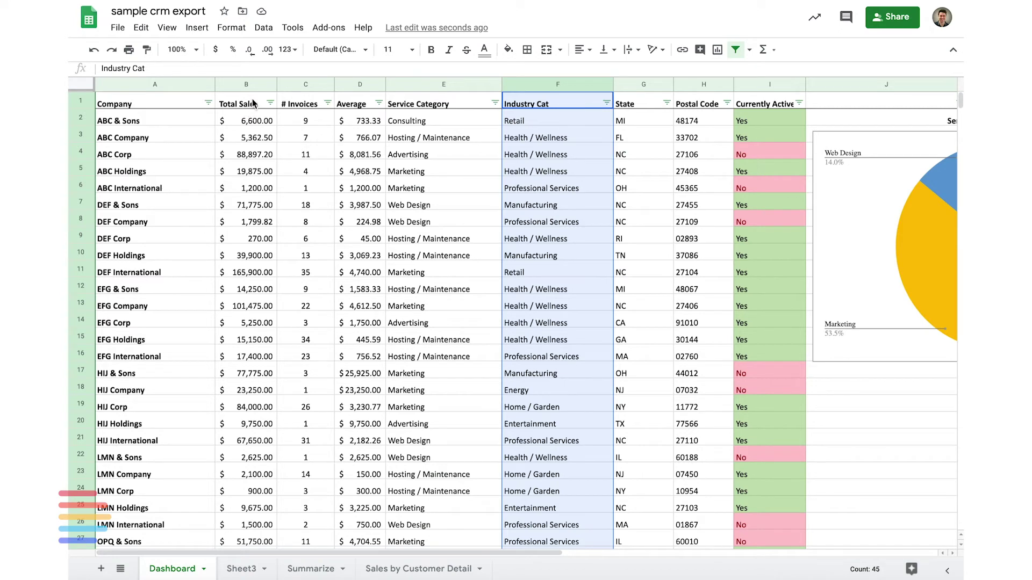
left_click_drag(253, 102, 248, 459)
scroll(241, 356, "down", 5)
scroll(242, 350, "down", 1)
scroll(237, 501, "down", 2)
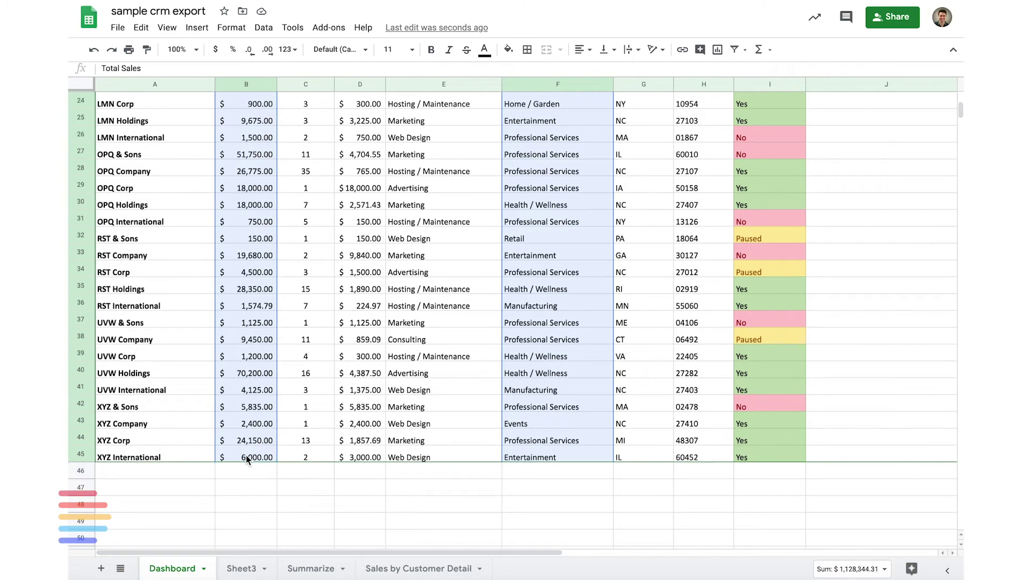
- Insert a pie chart of Total Sales by Industry Cat with Aggregate enabled
left_click(196, 28)
left_click(216, 200)
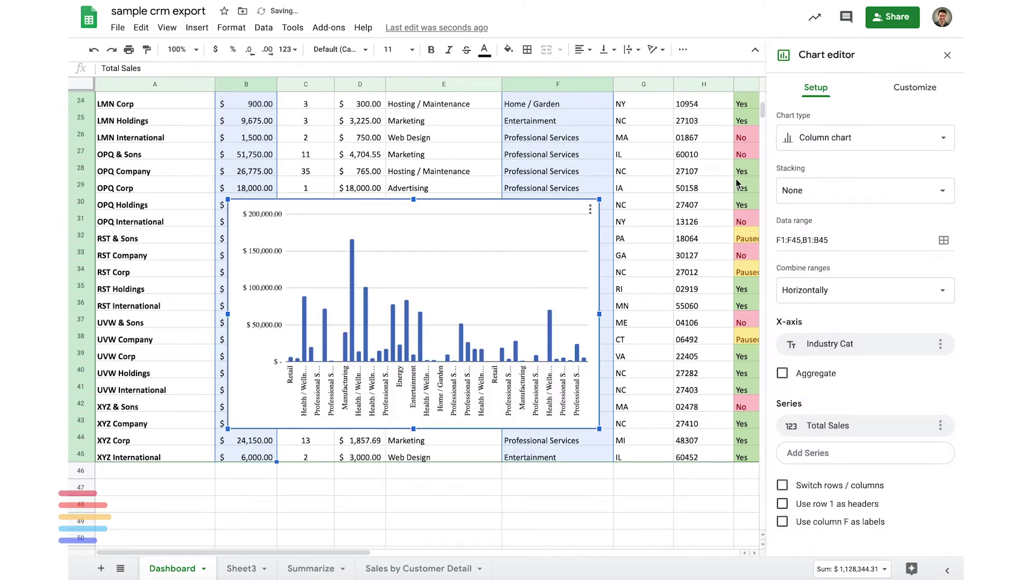
left_click(858, 138)
left_click(806, 466)
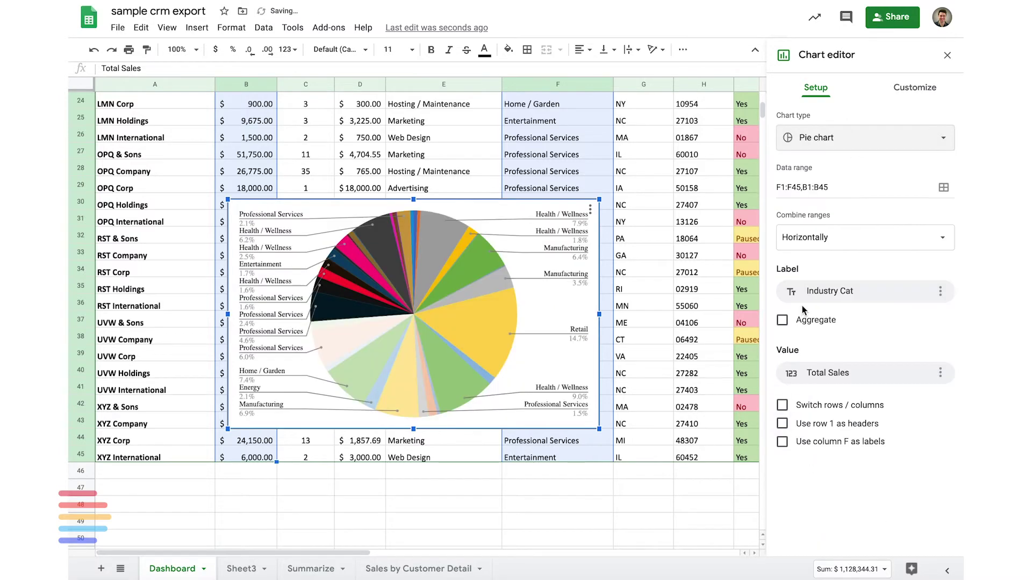
left_click(782, 322)
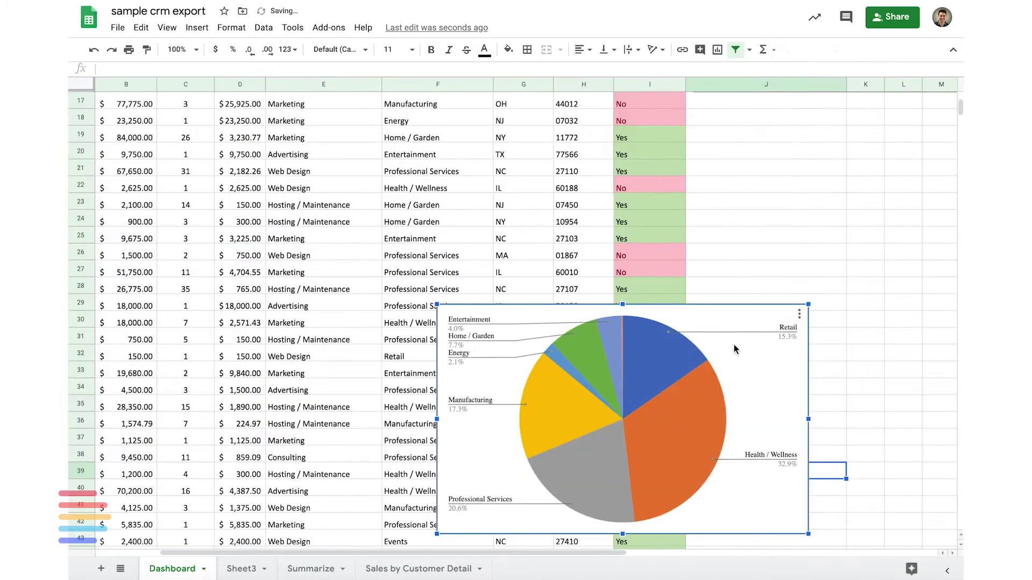
- Position the industry pie chart in column J below the service chart, then select J18:P18
left_click_drag(733, 344, 840, 232)
scroll(841, 232, "up", 3)
scroll(840, 232, "right", 1)
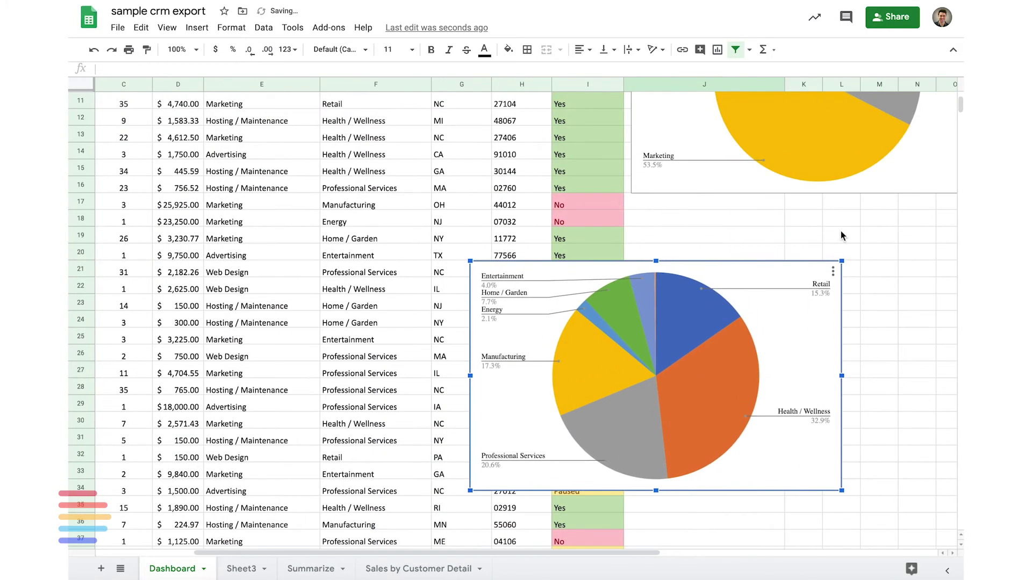
left_click_drag(846, 320, 951, 295)
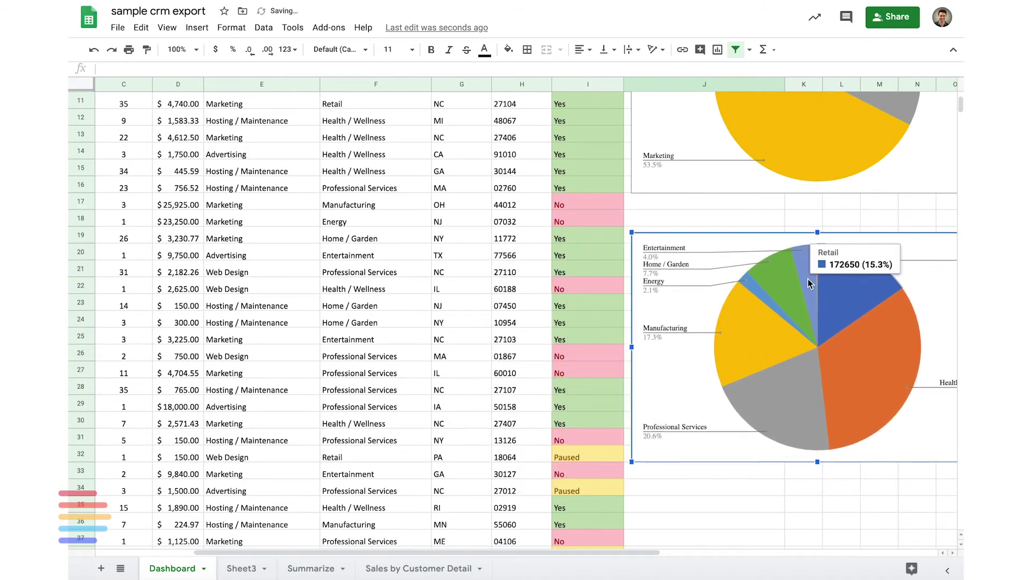
scroll(808, 279, "right", 1)
left_click_drag(658, 211, 937, 220)
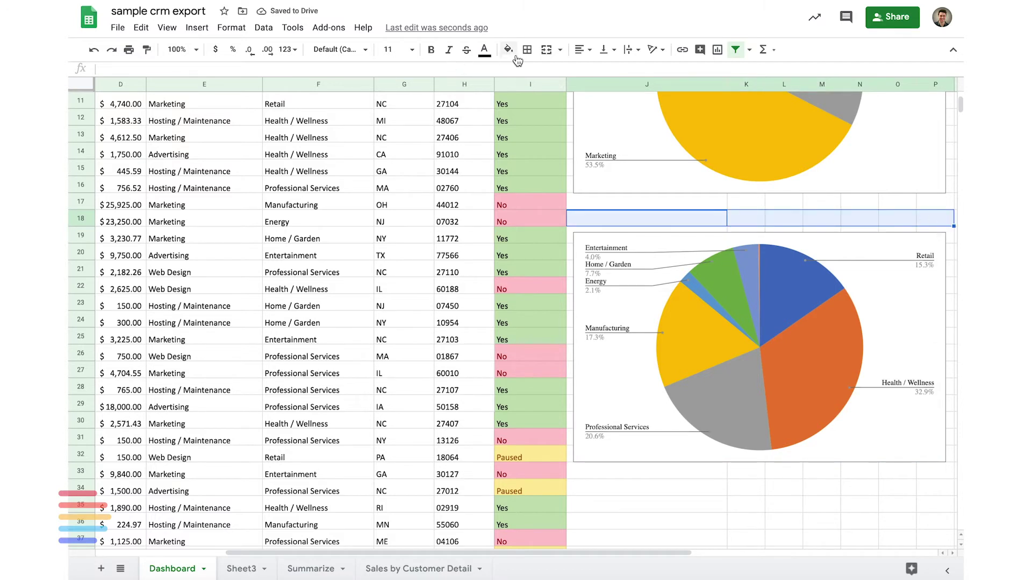
- Merge J18:P18 and enter 'Industry Category Breakdown' as a bold, centred title
left_click(545, 50)
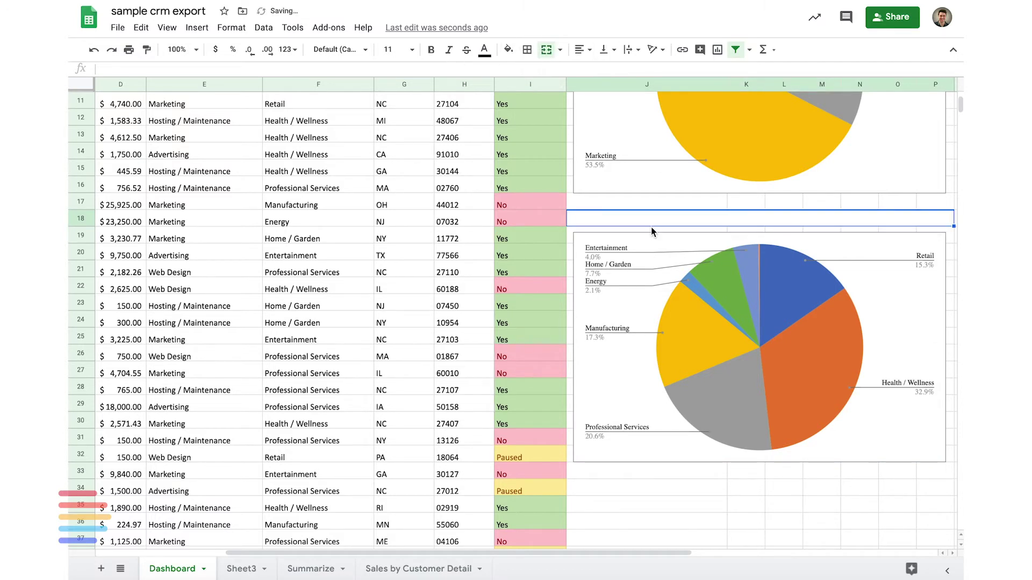
type("I")
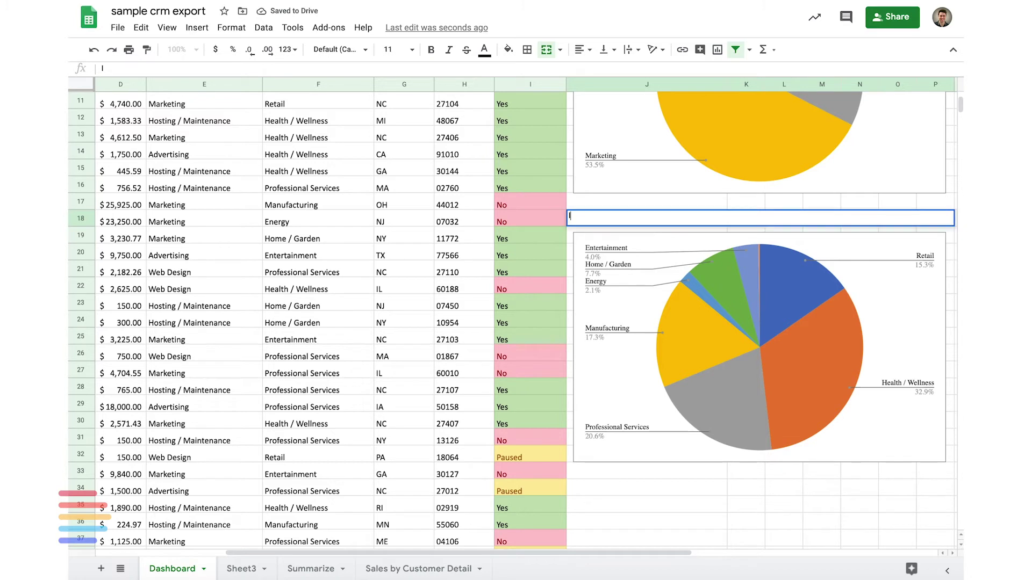
type("ndustry Cateog")
key("BackSpace")
key("BackSpace")
type("gory ")
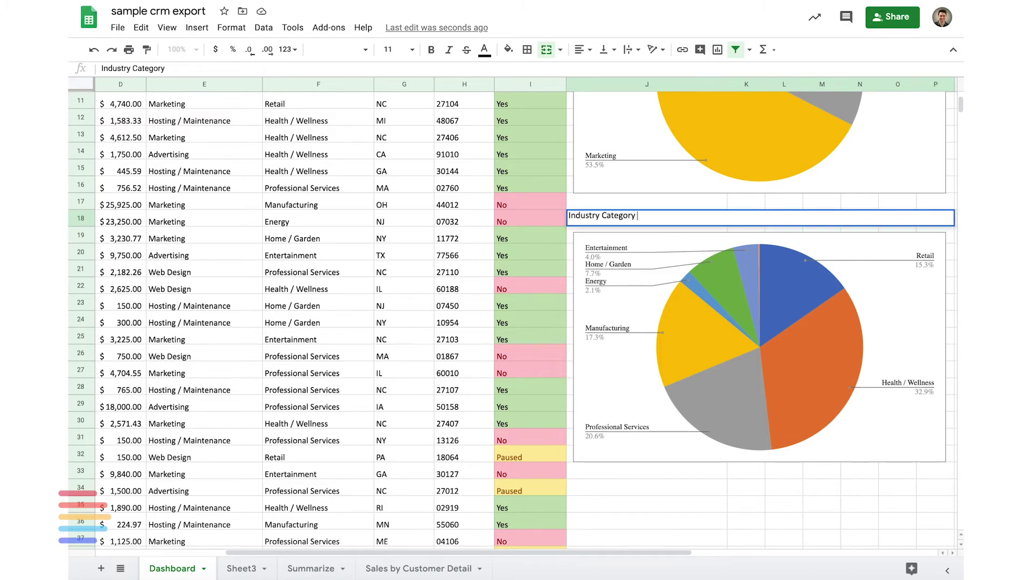
type("Breakdown")
key("Return")
left_click_drag(591, 221, 935, 221)
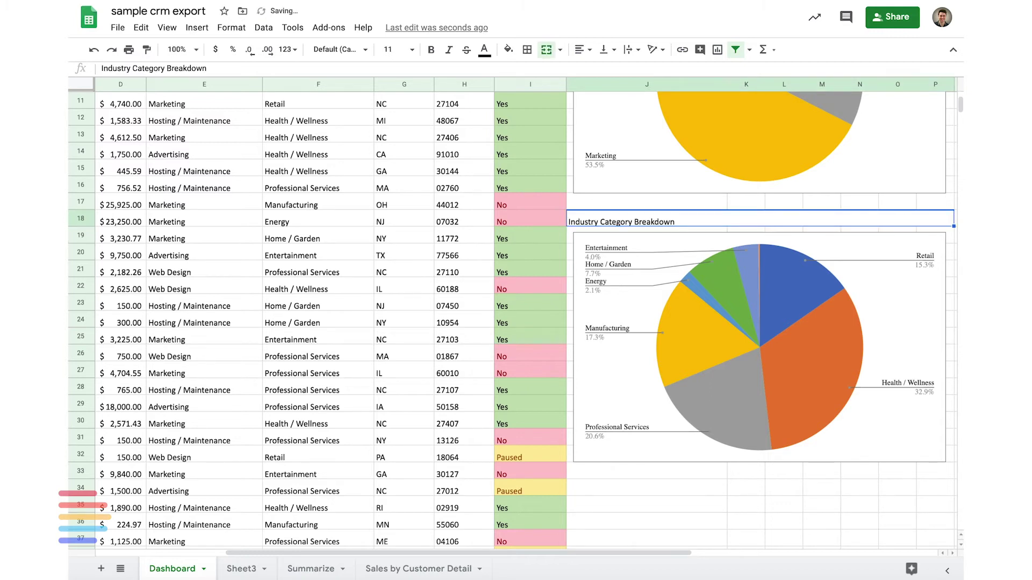
key("ctrl+b")
left_click(583, 49)
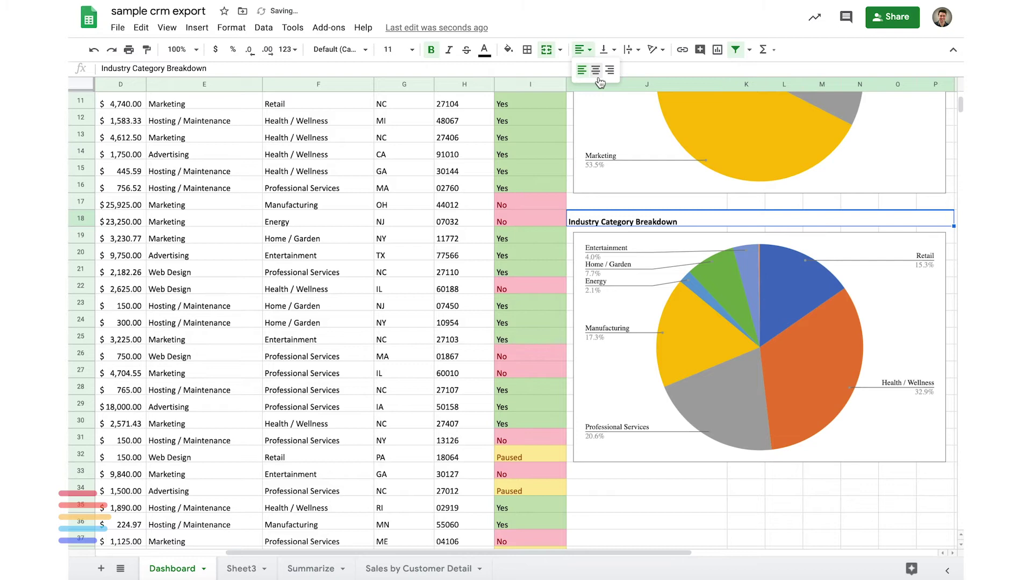
left_click(595, 70)
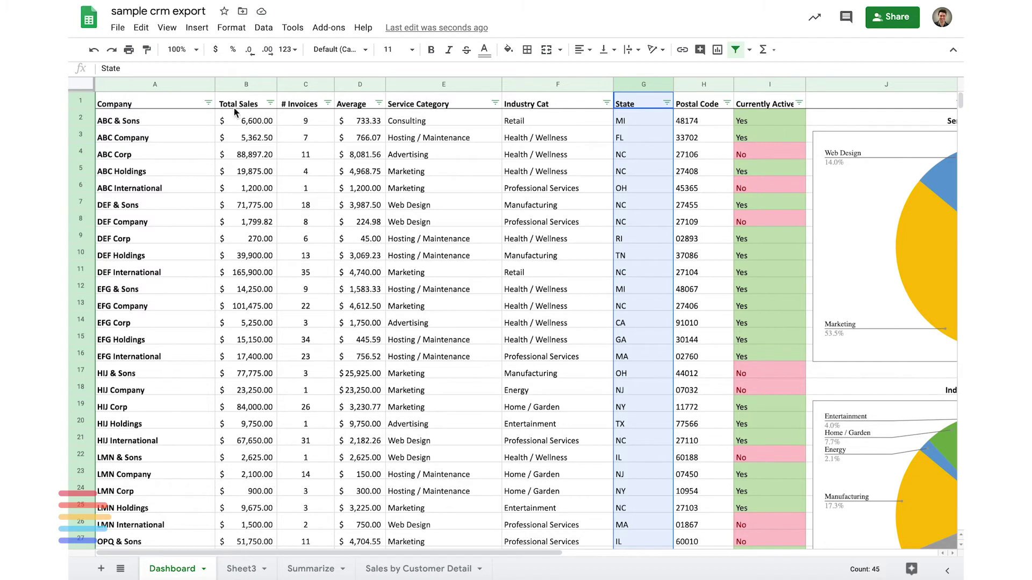
- Add Total Sales cells B1:B45 to the selected State column
left_click_drag(235, 103, 258, 422)
scroll(248, 304, "down", 3)
scroll(249, 305, "down", 5)
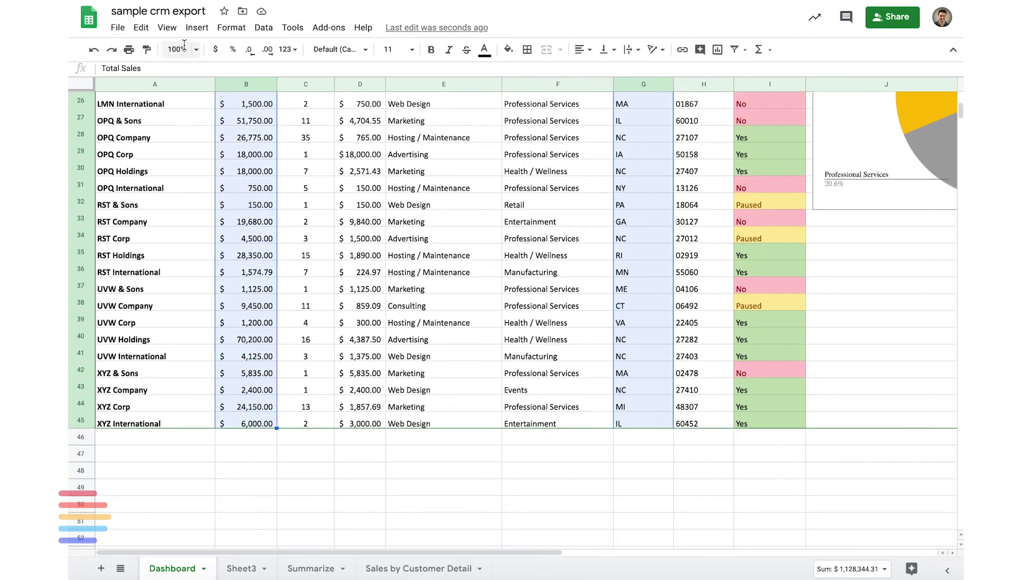
- Insert a pie chart of Total Sales per State with Aggregate enabled
left_click(199, 34)
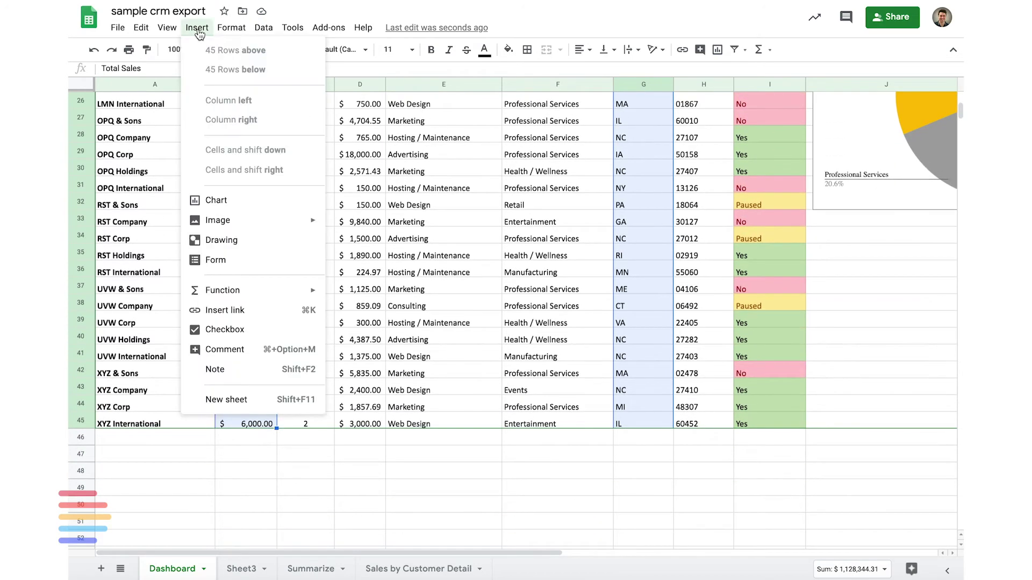
left_click(253, 198)
left_click(870, 141)
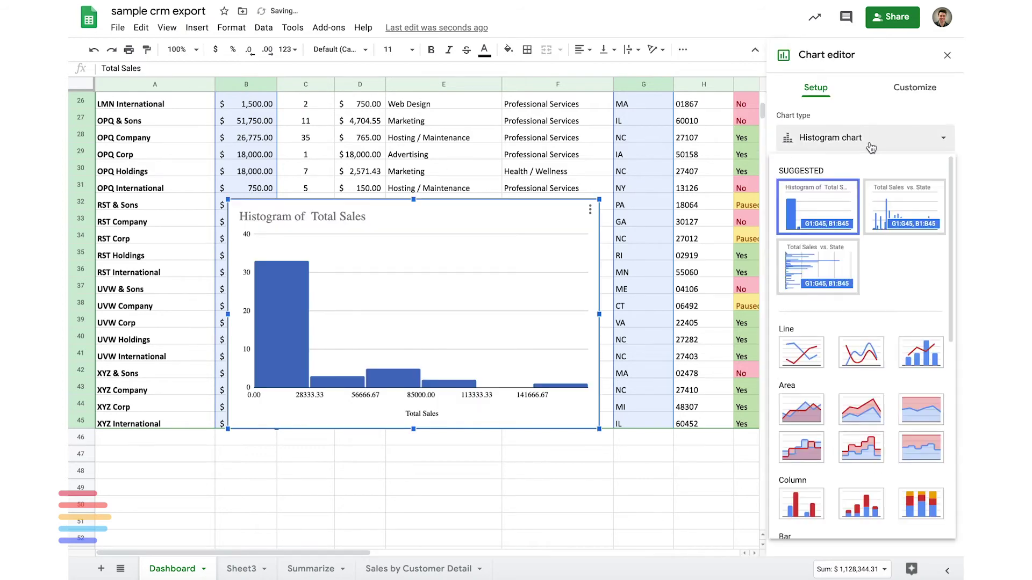
scroll(795, 300, "down", 5)
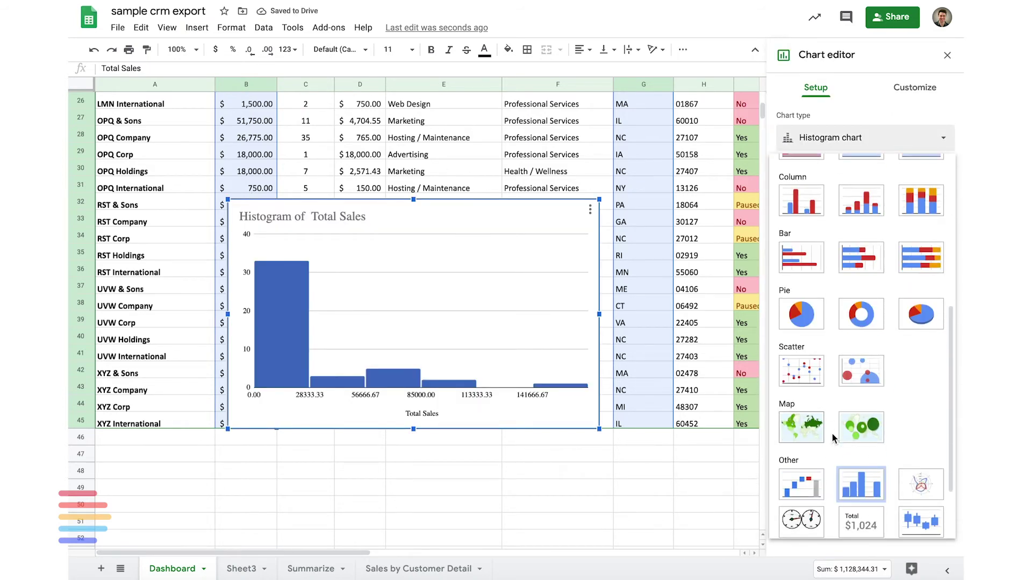
left_click(801, 320)
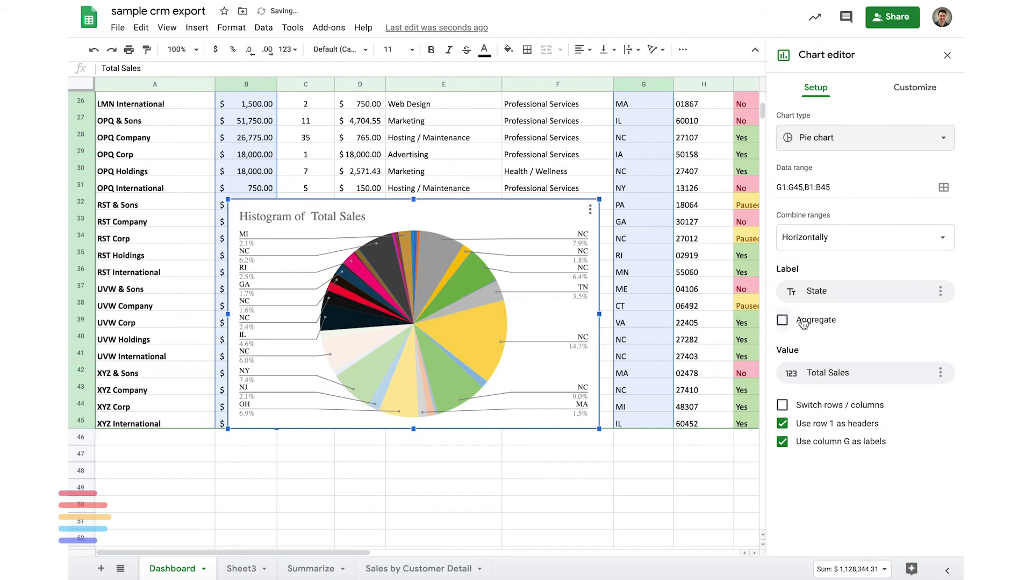
left_click(783, 321)
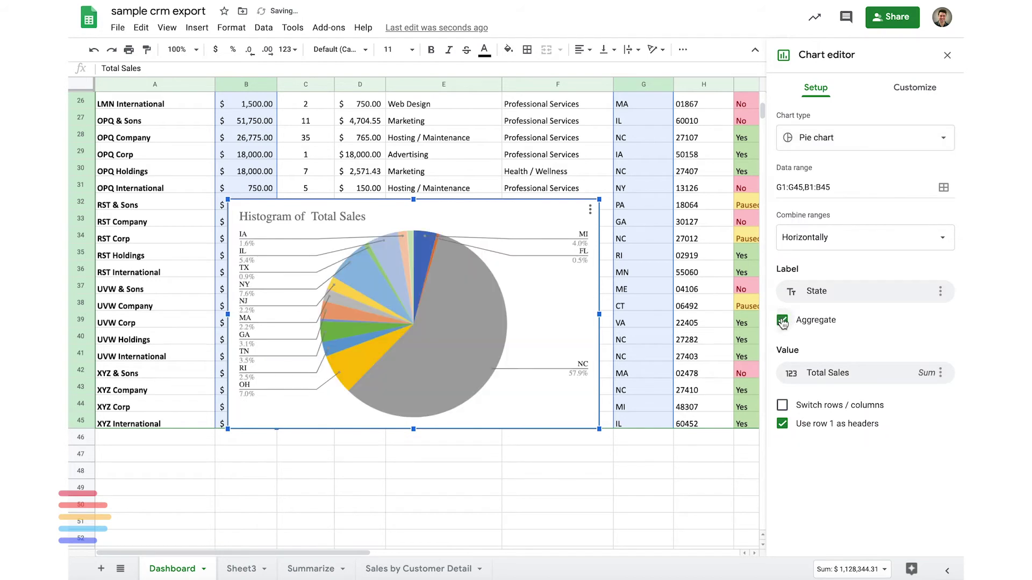
- Delete the state pie chart's default title
double_click(279, 215)
key("BackSpace")
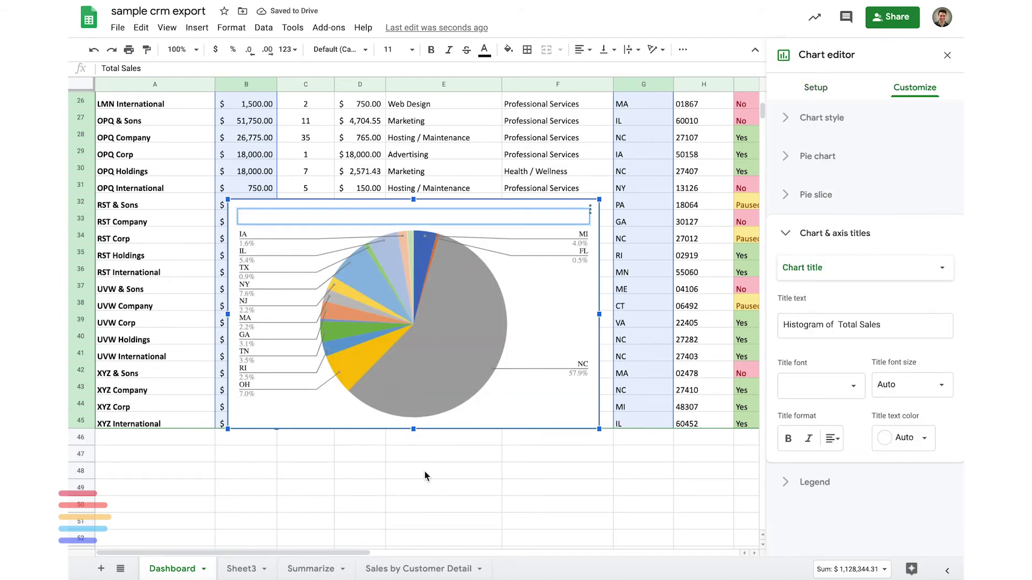
left_click(424, 471)
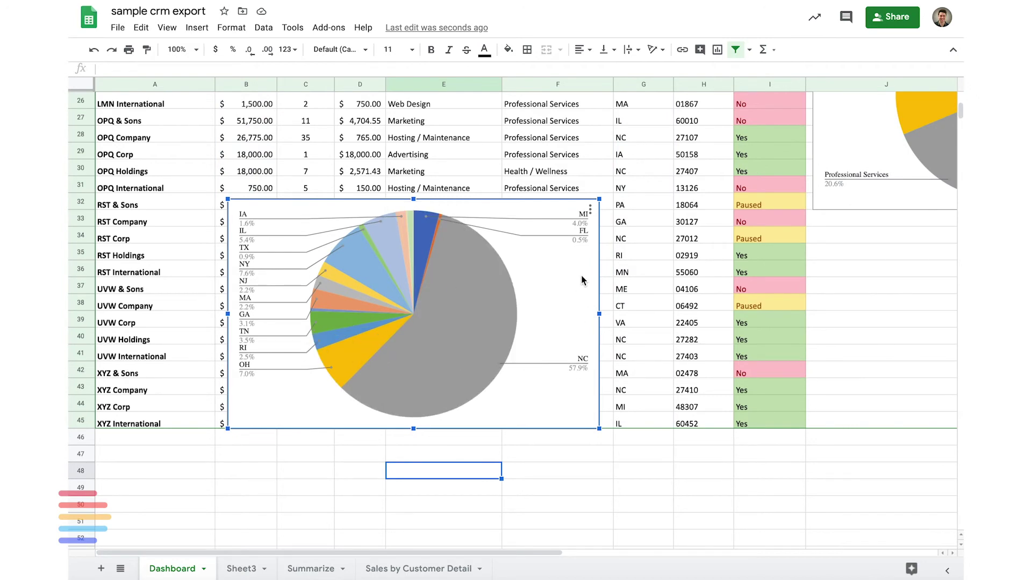
- Move the state chart under the industry chart and title J34:P34 'Regional Breakdown'
scroll(582, 280, "right", 5)
left_click_drag(313, 278, 906, 322)
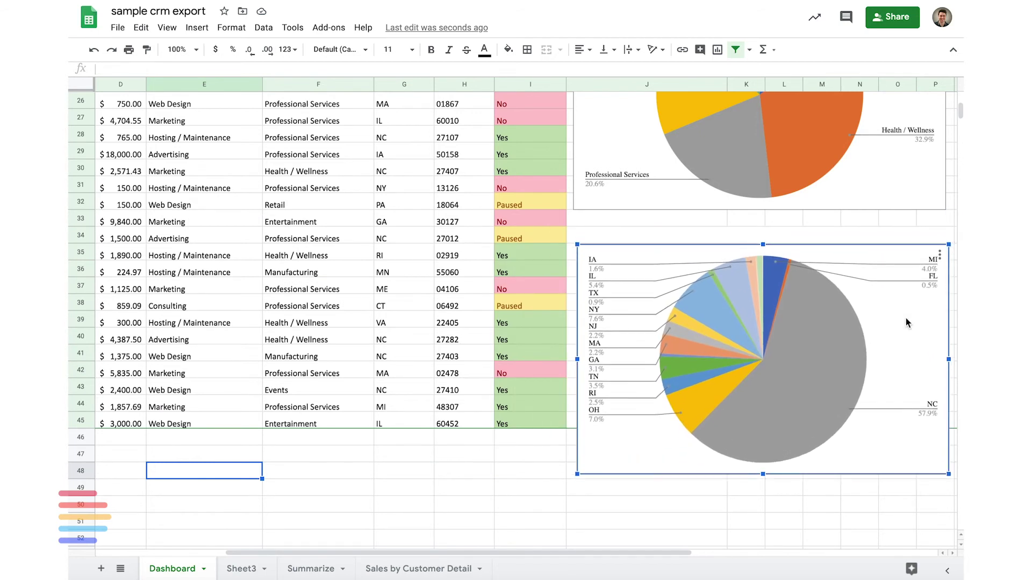
left_click(751, 233)
scroll(751, 233, "up", 1)
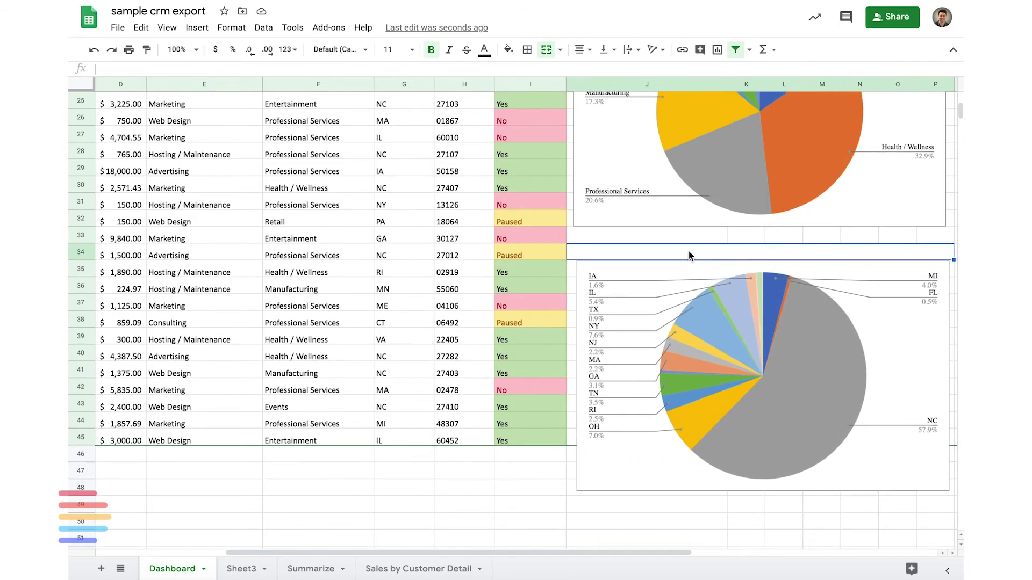
type("Regio")
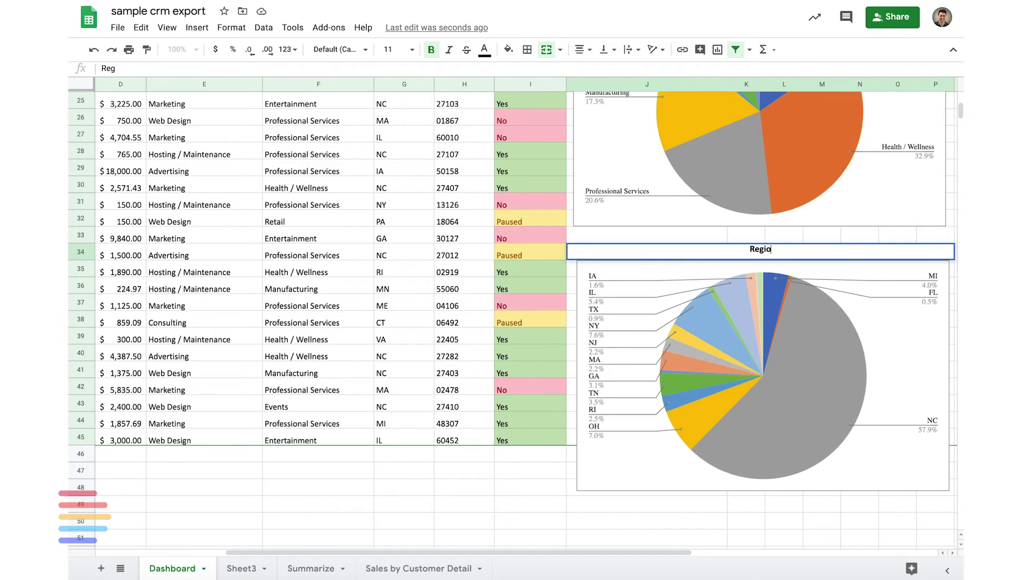
type("nal Breakdown")
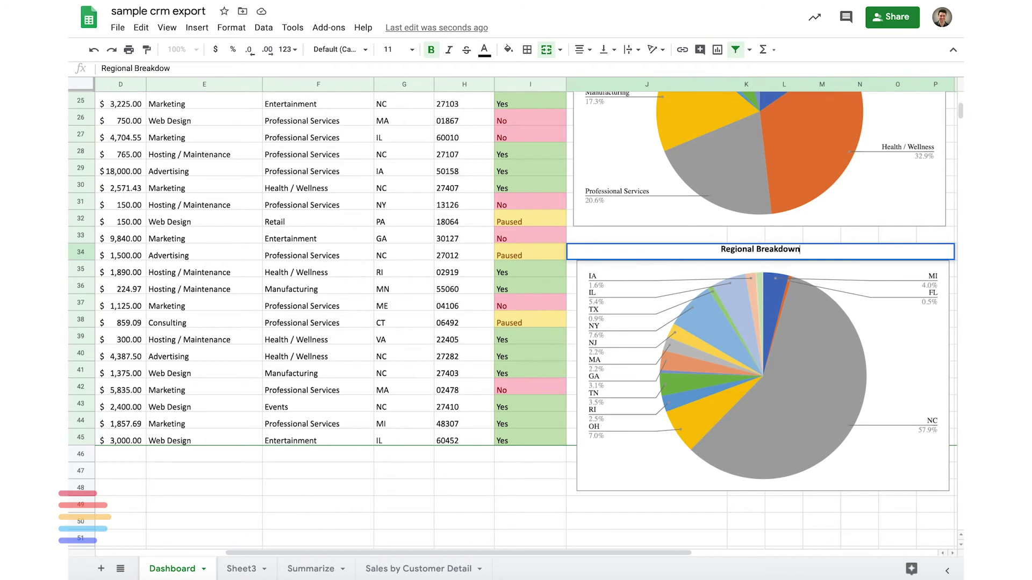
key("Return")
left_click(514, 342)
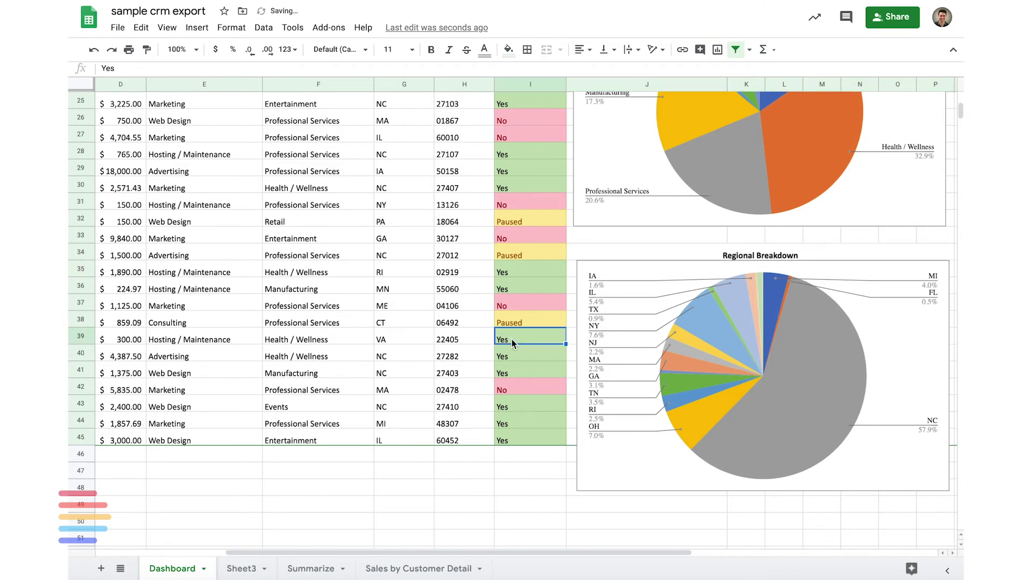
scroll(569, 328, "up", 1)
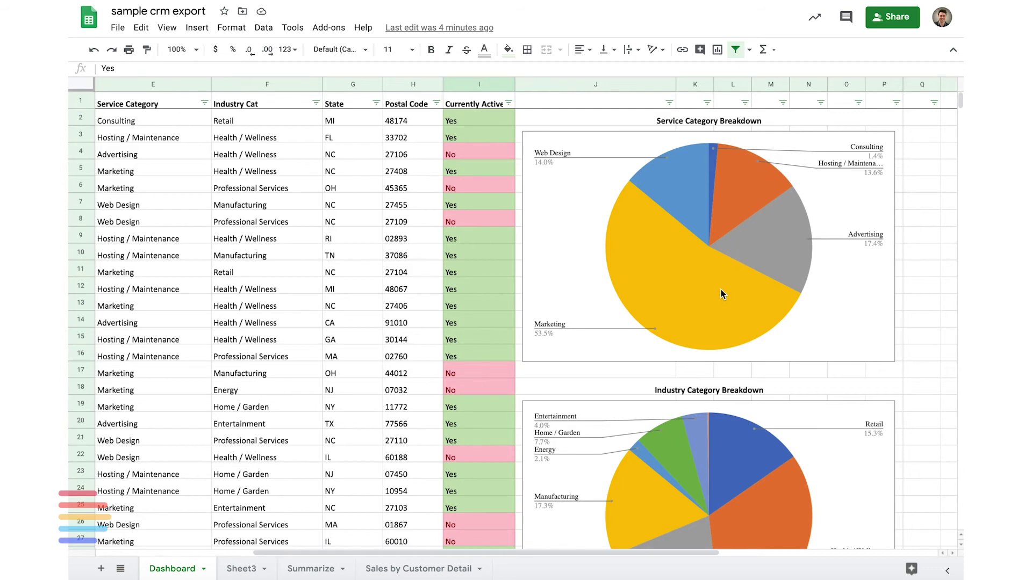
scroll(721, 291, "down", 2)
scroll(720, 290, "left", 1)
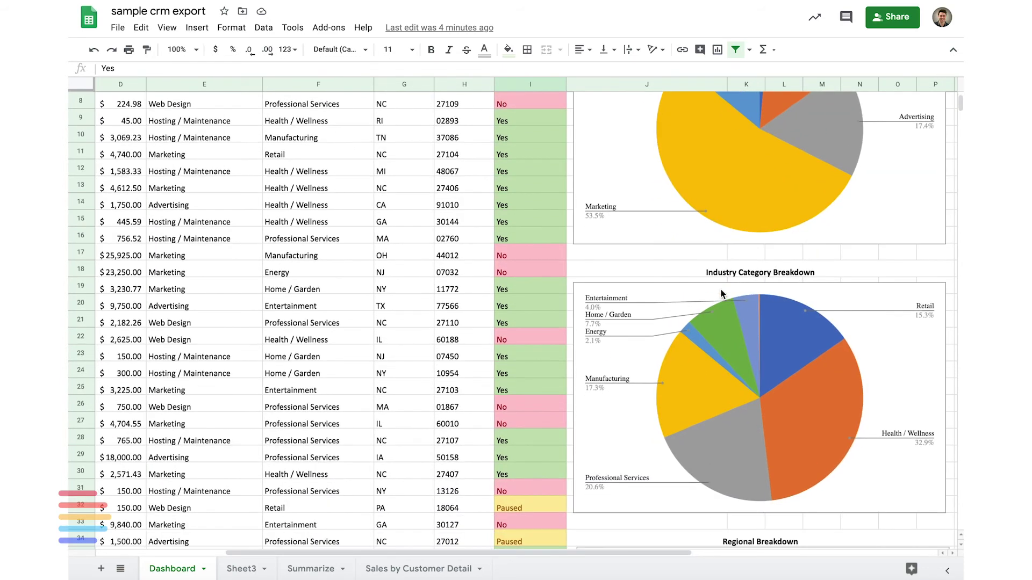
scroll(721, 290, "down", 3)
scroll(721, 291, "right", 1)
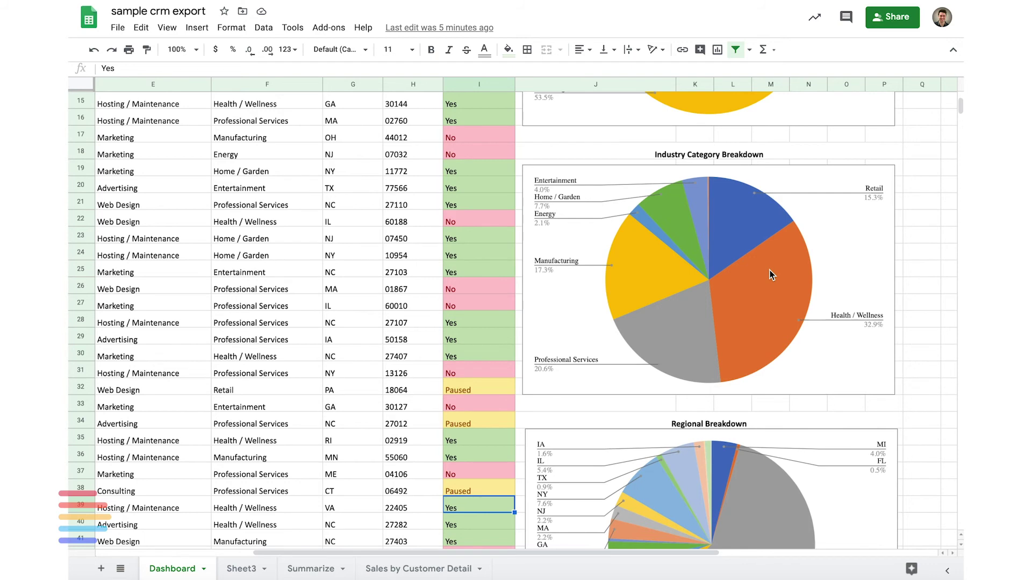
scroll(770, 274, "down", 4)
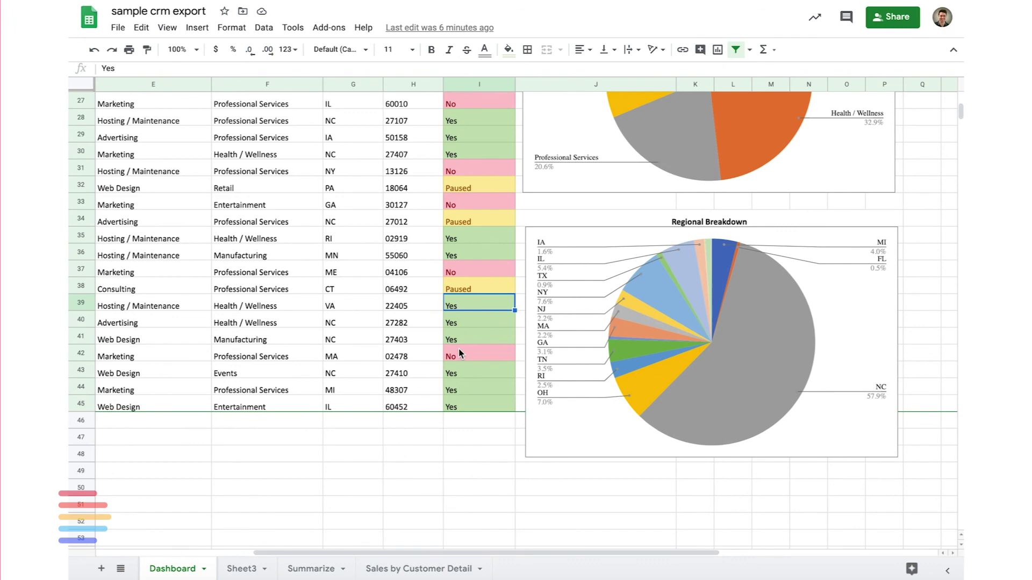
scroll(459, 352, "left", 5)
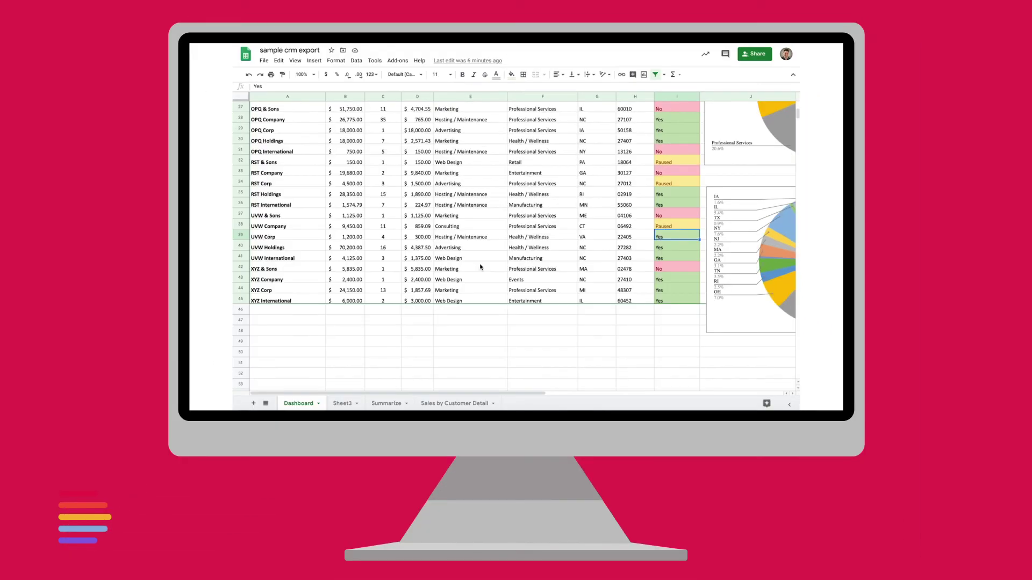